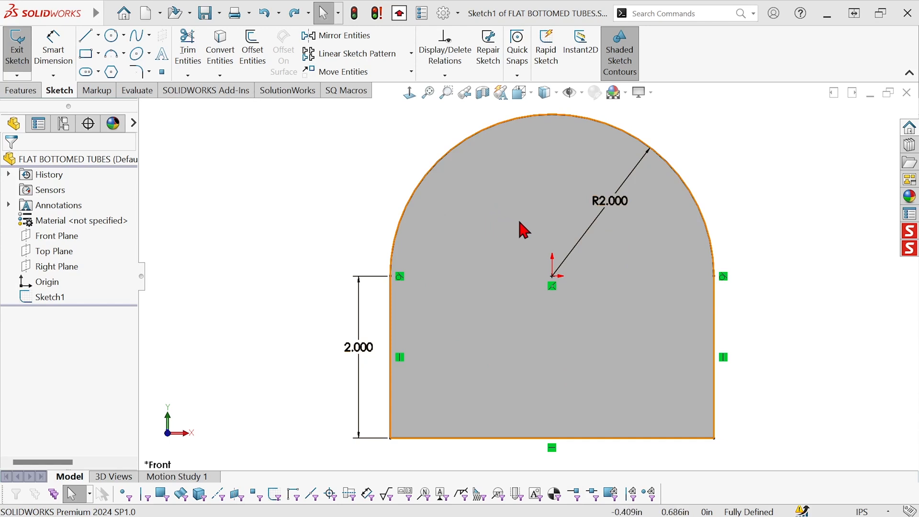
{"action": "left_click", "coordinate": [525, 190]}
{"action": "key", "text": "s"}
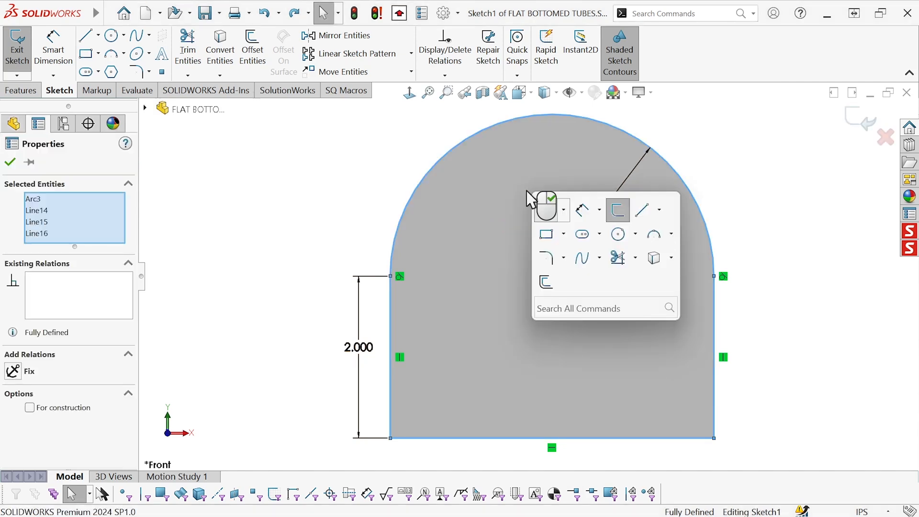
{"action": "left_click", "coordinate": [586, 309]}
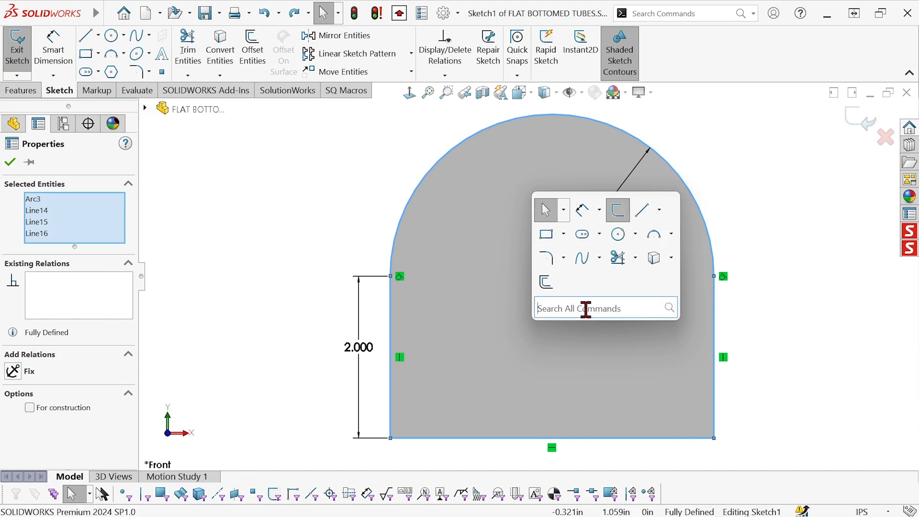
{"action": "type", "text": "extrud"}
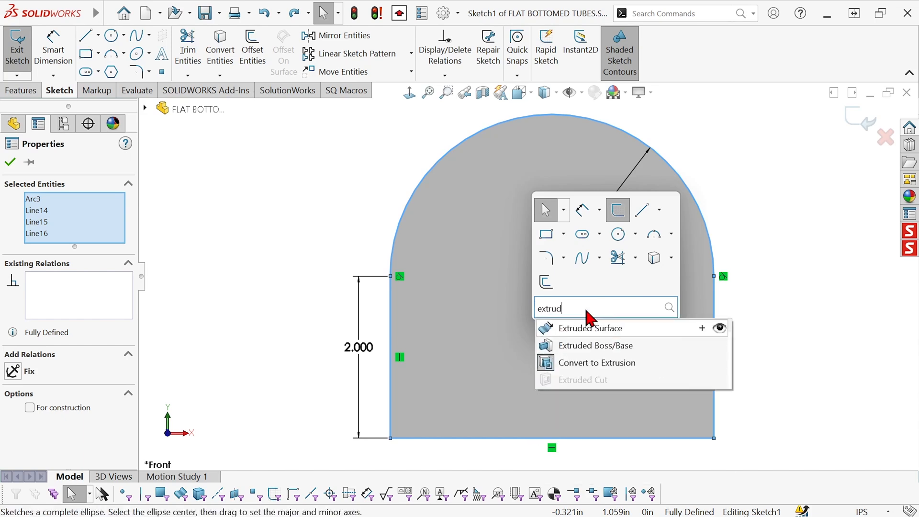
{"action": "key", "text": "Escape"}
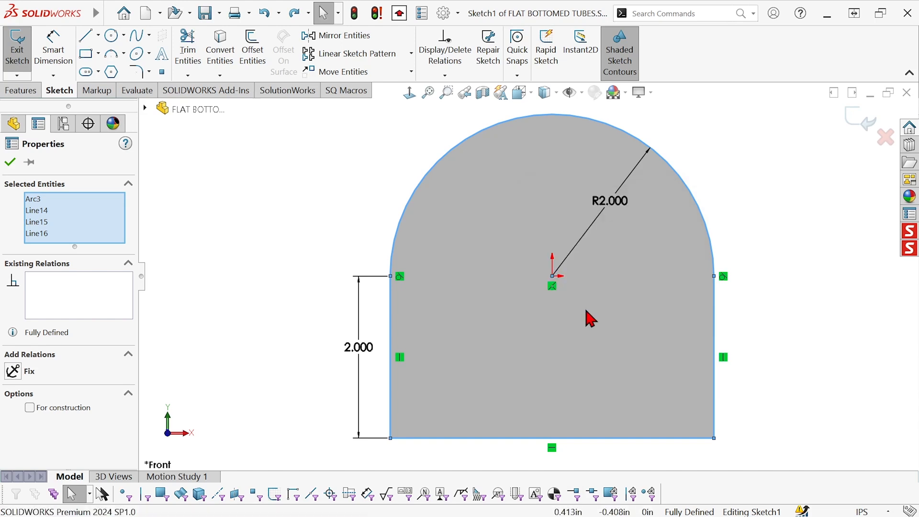
{"action": "key", "text": "Escape"}
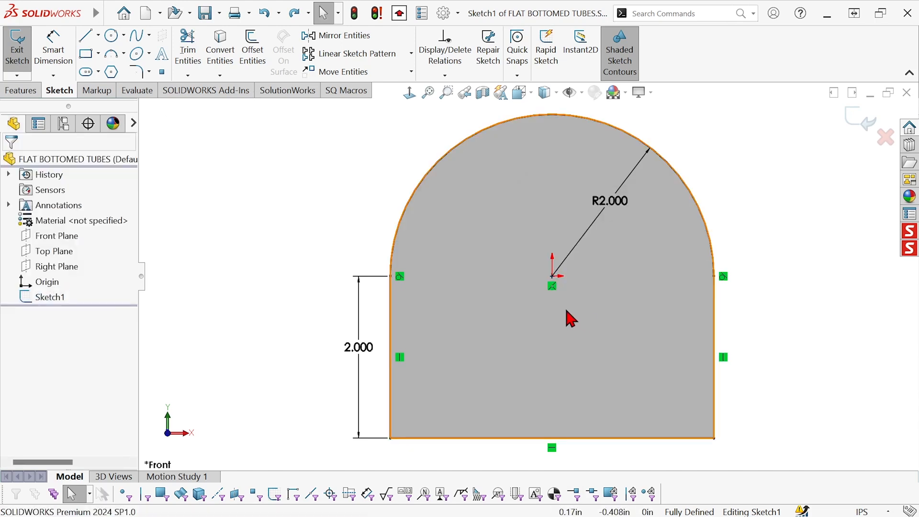
Step: Extrude the arched sketch profile 10 in with a Blind end condition, and undo the extrusion
{"action": "left_click", "coordinate": [23, 91]}
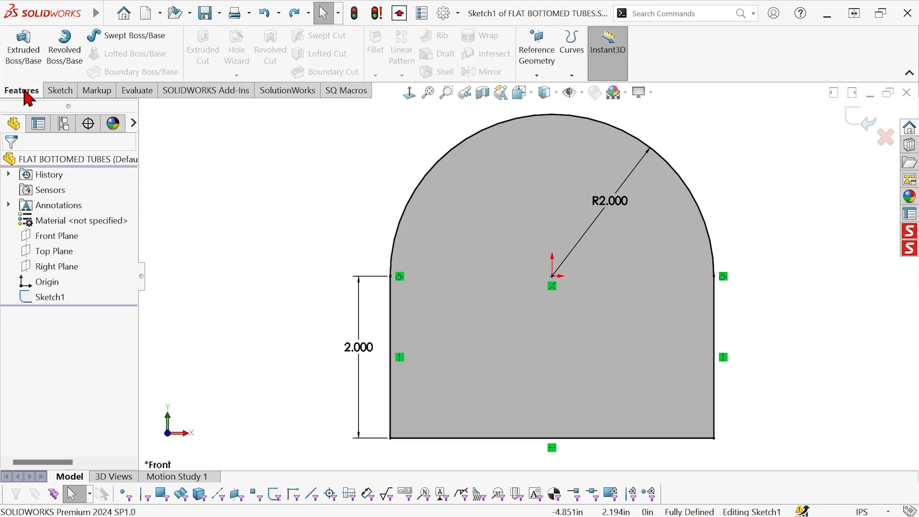
{"action": "left_click", "coordinate": [21, 48]}
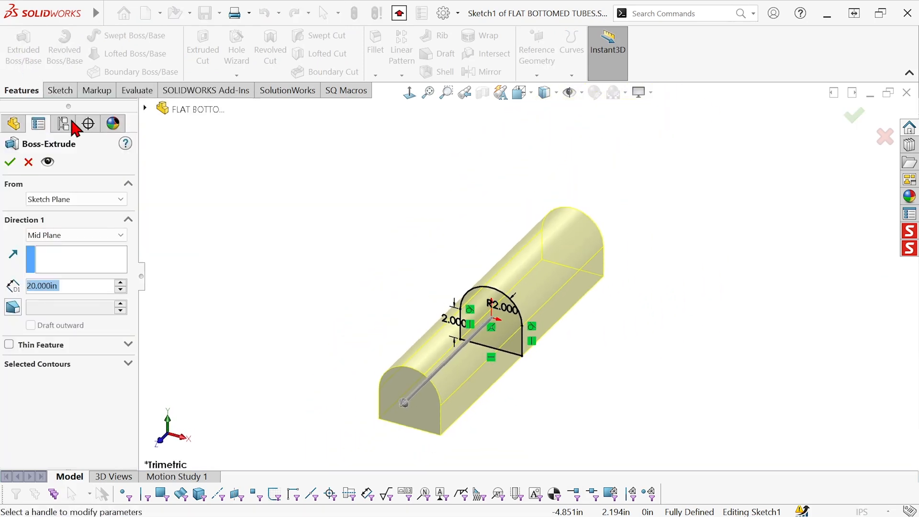
{"action": "left_click", "coordinate": [59, 231]}
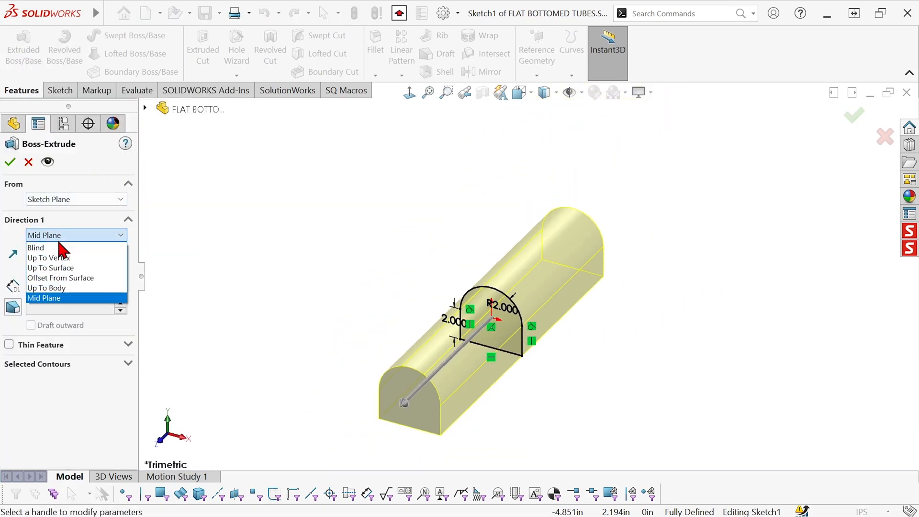
{"action": "left_click", "coordinate": [60, 248]}
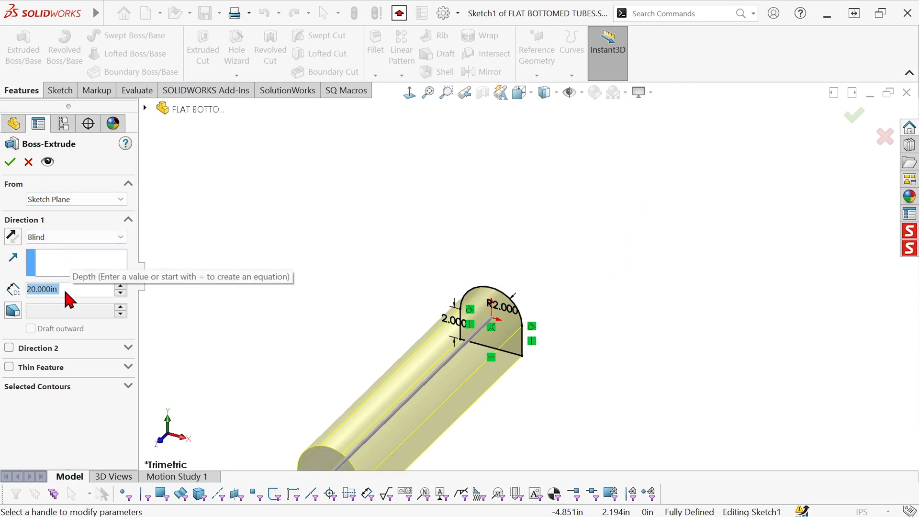
{"action": "type", "text": "10"}
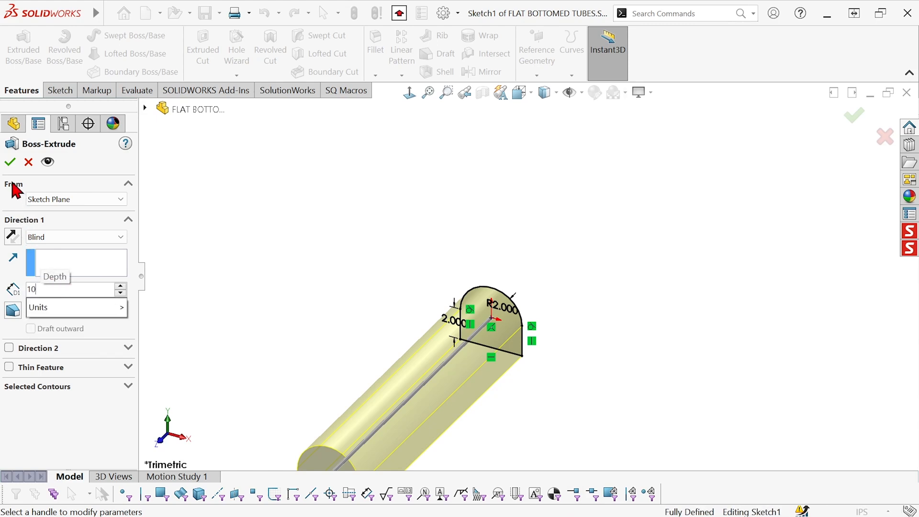
{"action": "key", "text": "Return"}
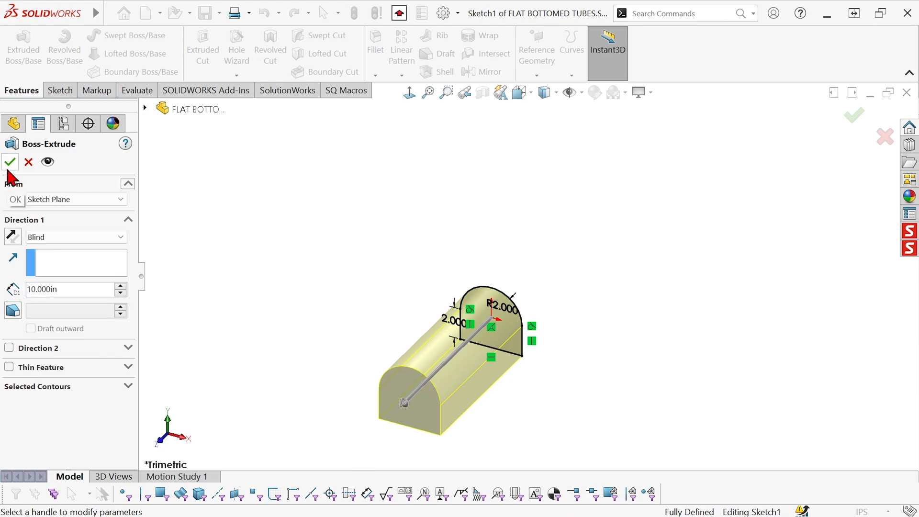
{"action": "left_click", "coordinate": [8, 166]}
{"action": "mouse_move", "coordinate": [513, 268]}
{"action": "left_mouse_down"}
{"action": "mouse_move", "coordinate": [444, 206]}
{"action": "mouse_move", "coordinate": [193, 115]}
{"action": "mouse_move", "coordinate": [22, 93]}
{"action": "mouse_move", "coordinate": [26, 35]}
{"action": "mouse_move", "coordinate": [5, 62]}
{"action": "mouse_move", "coordinate": [3, 136]}
{"action": "mouse_move", "coordinate": [44, 238]}
{"action": "mouse_move", "coordinate": [66, 263]}
{"action": "mouse_move", "coordinate": [48, 283]}
{"action": "left_mouse_up"}
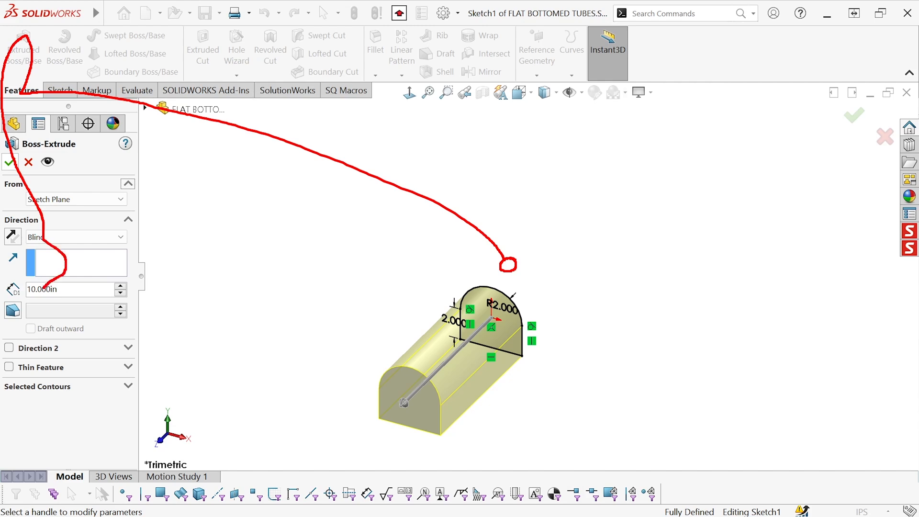
{"action": "mouse_move", "coordinate": [43, 288]}
{"action": "left_mouse_down"}
{"action": "mouse_move", "coordinate": [19, 263]}
{"action": "mouse_move", "coordinate": [6, 182]}
{"action": "left_mouse_up"}
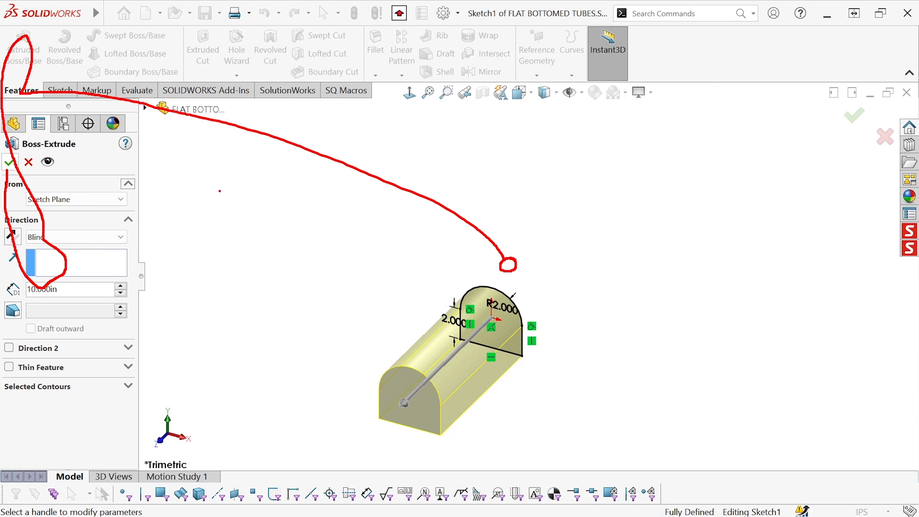
{"action": "key", "text": "Escape"}
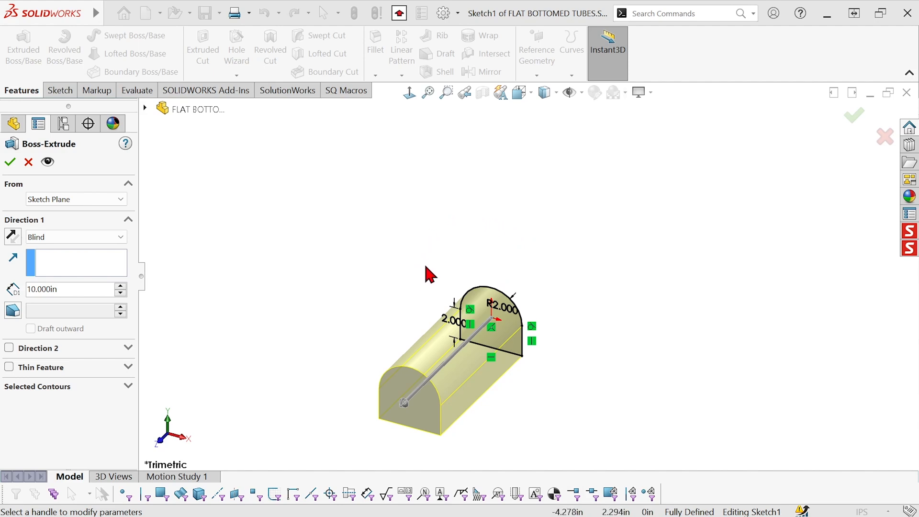
{"action": "left_click", "coordinate": [9, 162]}
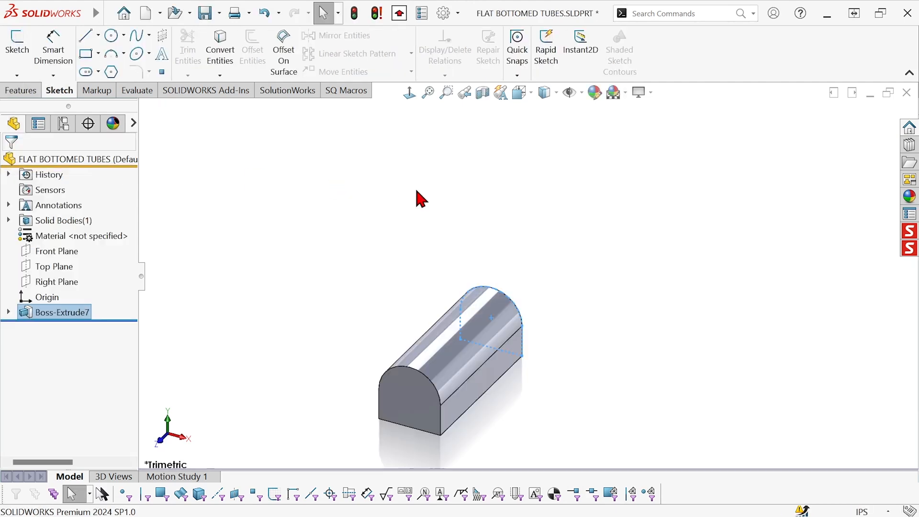
{"action": "left_click", "coordinate": [263, 17]}
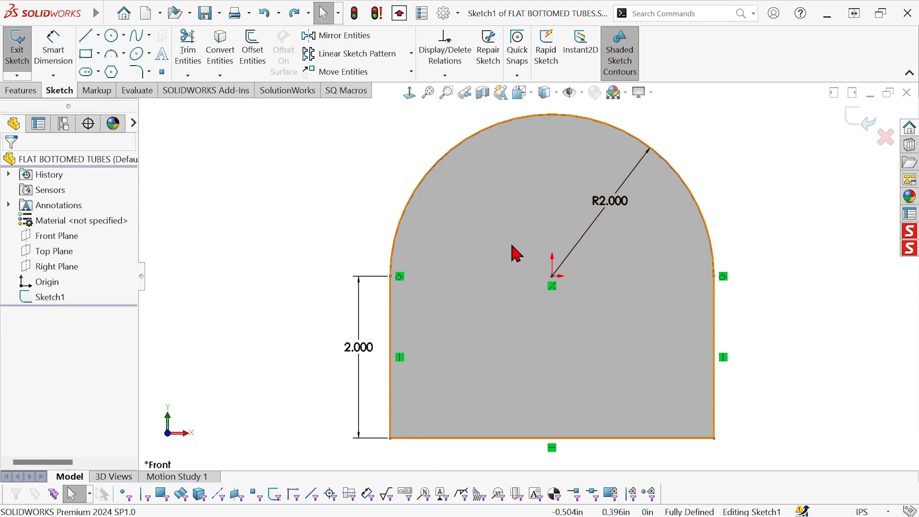
Step: Customize the sketch shortcut bar by adding the Extruded Boss/Base and Extruded Cut commands from the Flyout Toolbars category
{"action": "key", "text": "s"}
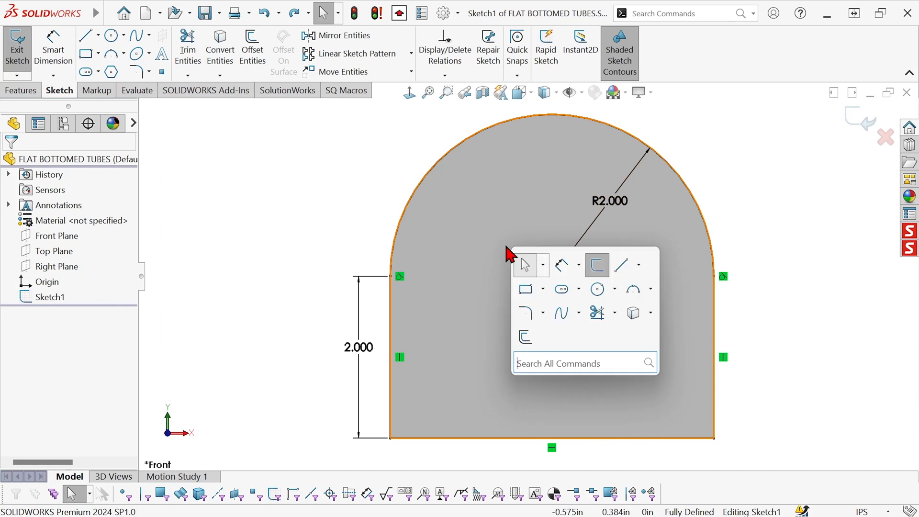
{"action": "right_click", "coordinate": [564, 337]}
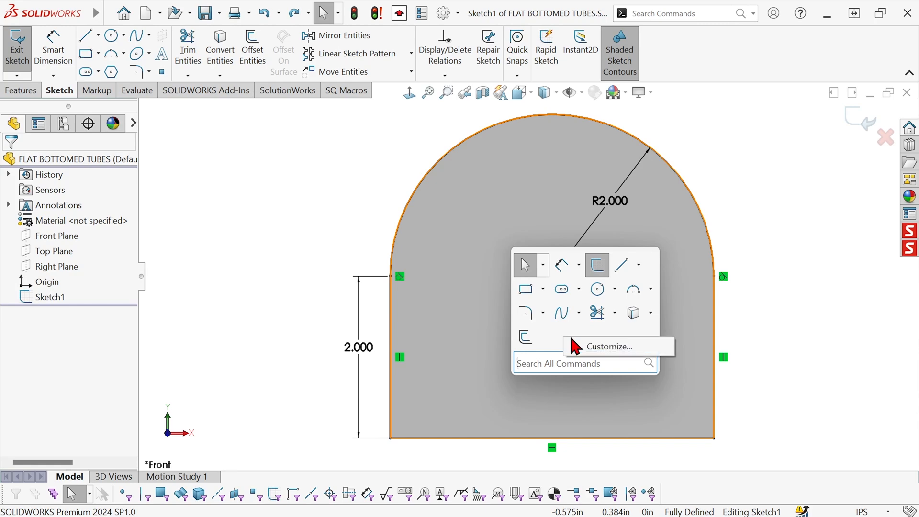
{"action": "left_click", "coordinate": [596, 346]}
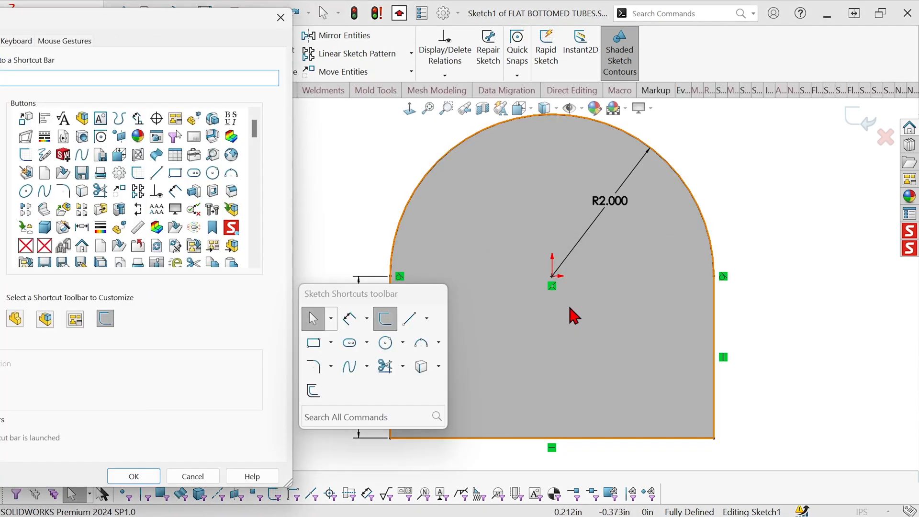
{"action": "mouse_move", "coordinate": [365, 292]}
{"action": "left_mouse_down"}
{"action": "mouse_move", "coordinate": [735, 313]}
{"action": "mouse_move", "coordinate": [775, 297]}
{"action": "left_mouse_up"}
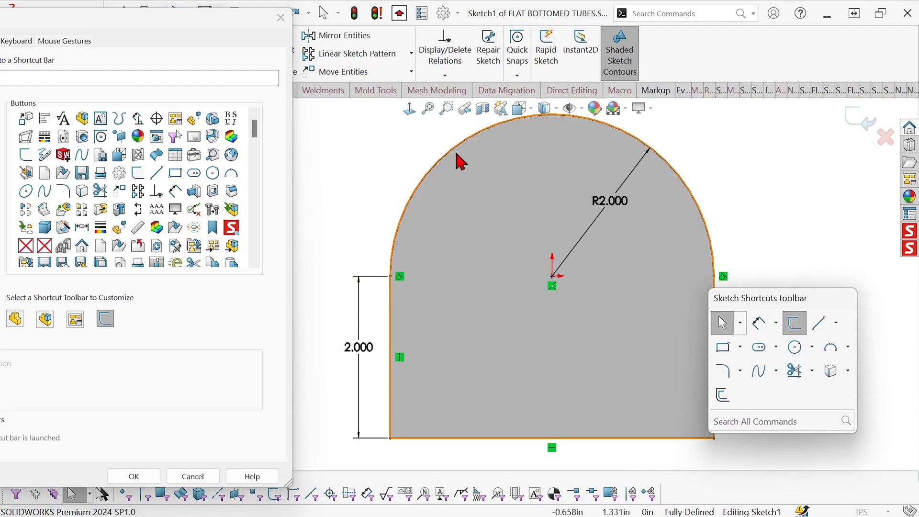
{"action": "left_click_drag", "start_coordinate": [206, 32], "coordinate": [506, 35]}
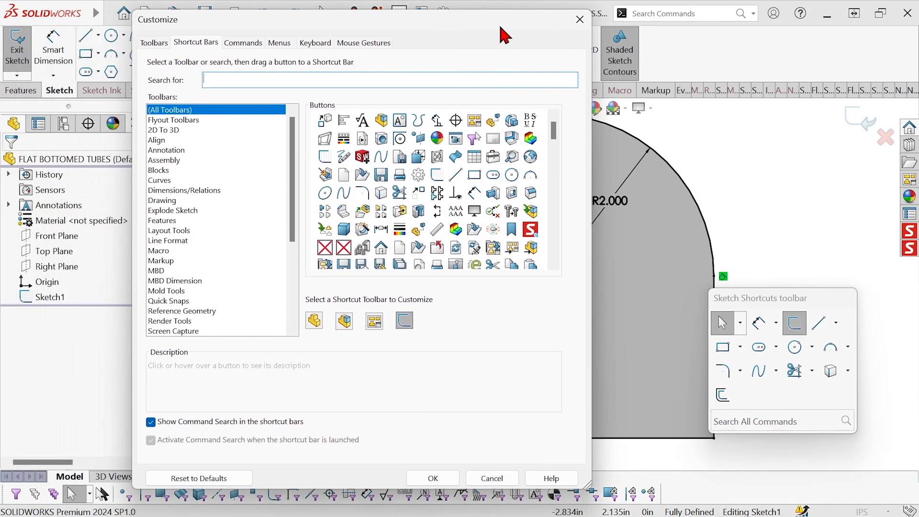
{"action": "left_click", "coordinate": [160, 121]}
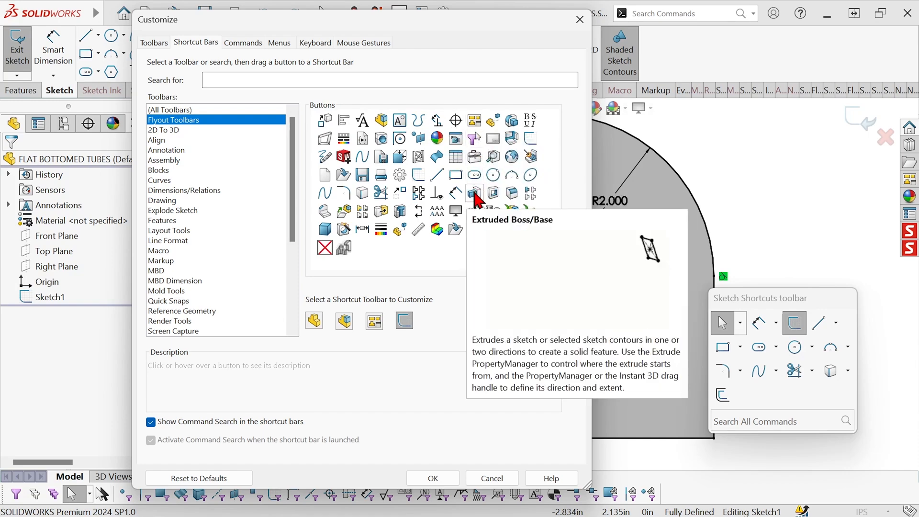
{"action": "left_click_drag", "start_coordinate": [476, 195], "coordinate": [753, 395]}
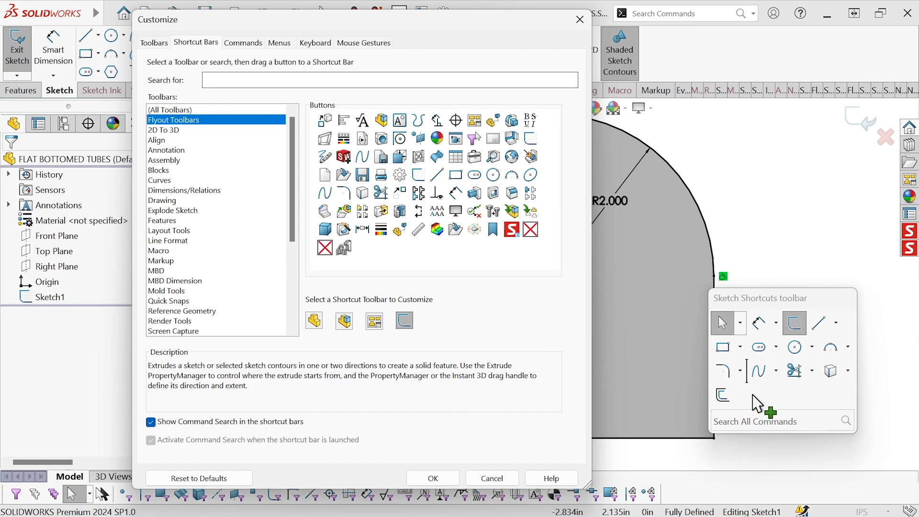
{"action": "mouse_move", "coordinate": [753, 396]}
{"action": "left_mouse_down"}
{"action": "mouse_move", "coordinate": [793, 368]}
{"action": "mouse_move", "coordinate": [787, 401]}
{"action": "left_mouse_up"}
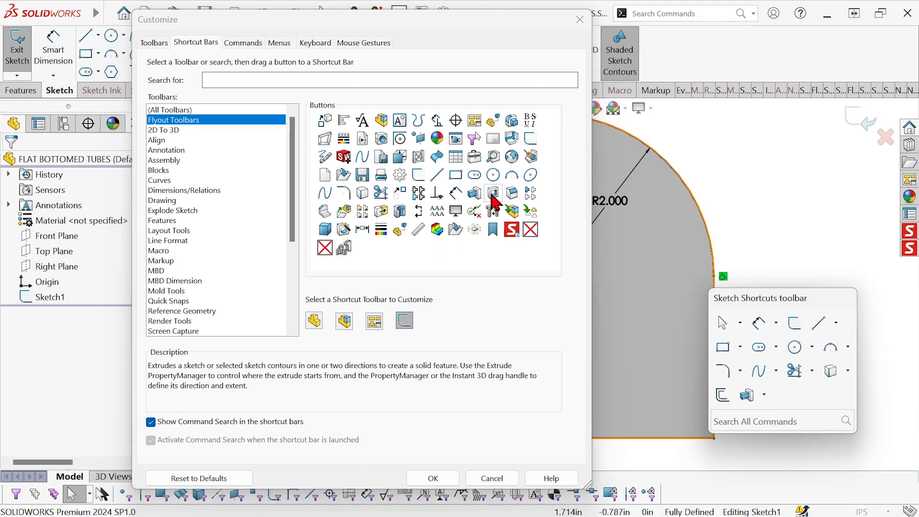
{"action": "mouse_move", "coordinate": [494, 196]}
{"action": "left_mouse_down"}
{"action": "mouse_move", "coordinate": [674, 308]}
{"action": "mouse_move", "coordinate": [776, 398]}
{"action": "left_mouse_up"}
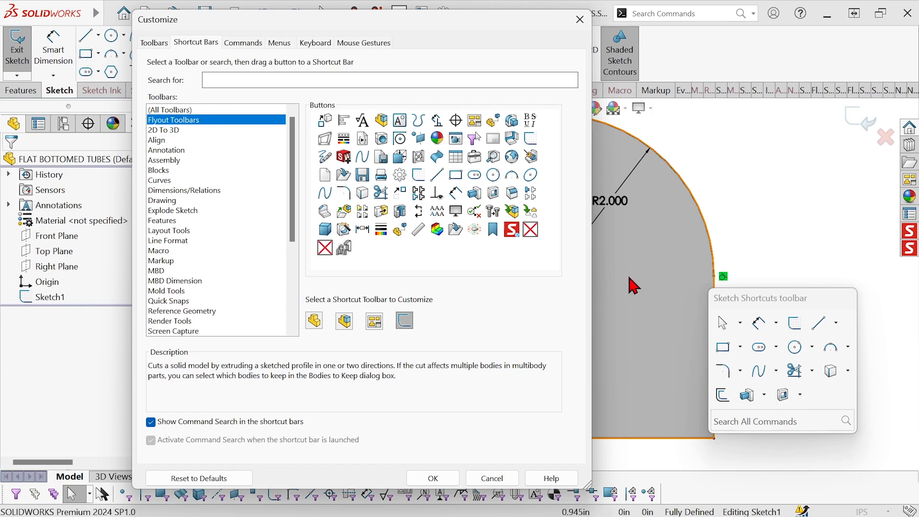
{"action": "left_click", "coordinate": [429, 479]}
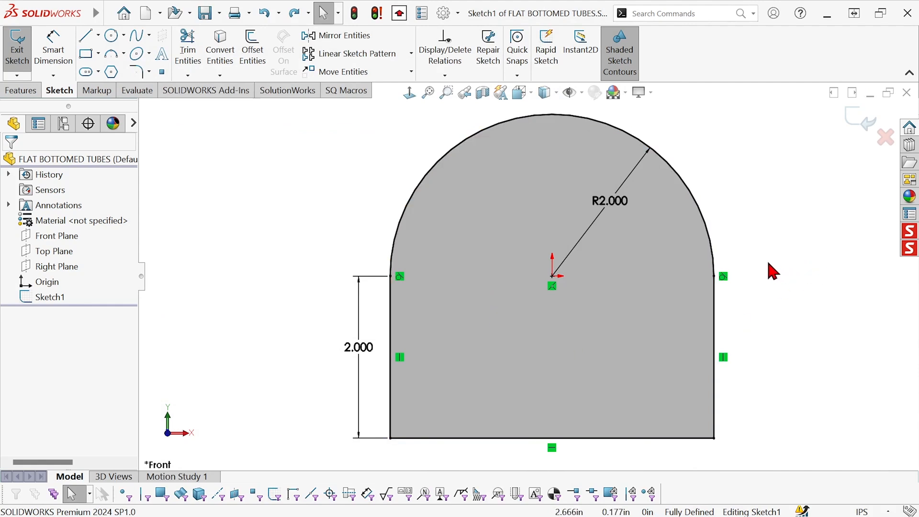
Step: Extrude the arched sketch profile 15 in with a Mid Plane end condition, using the customized shortcut bar's Extruded Boss/Base command
{"action": "key", "text": "s"}
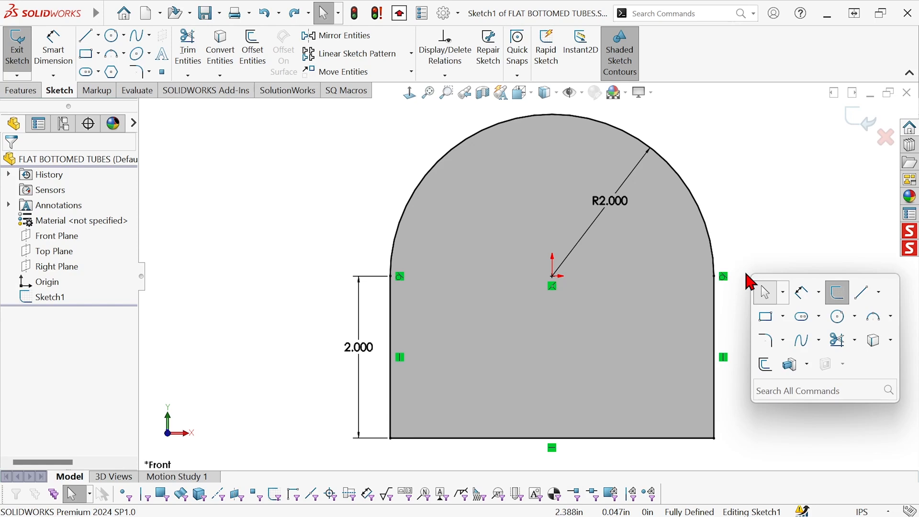
{"action": "left_click", "coordinate": [808, 364]}
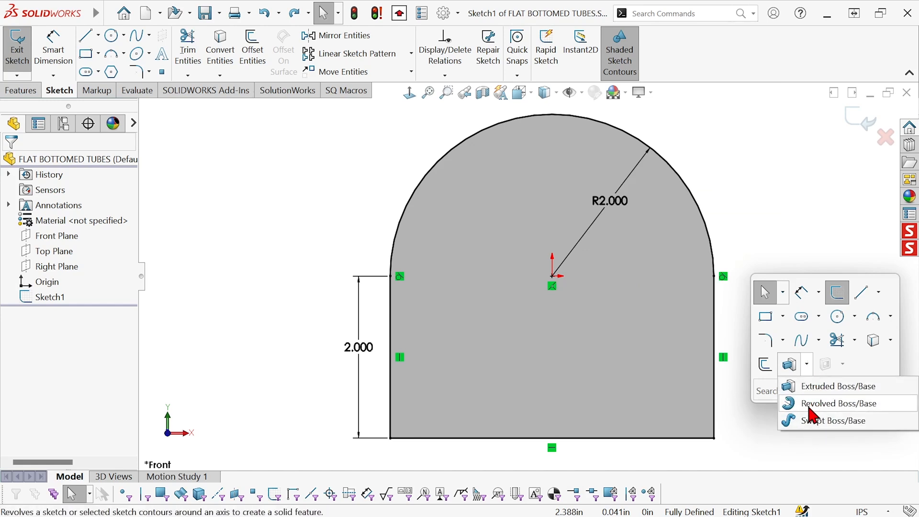
{"action": "left_click", "coordinate": [789, 365]}
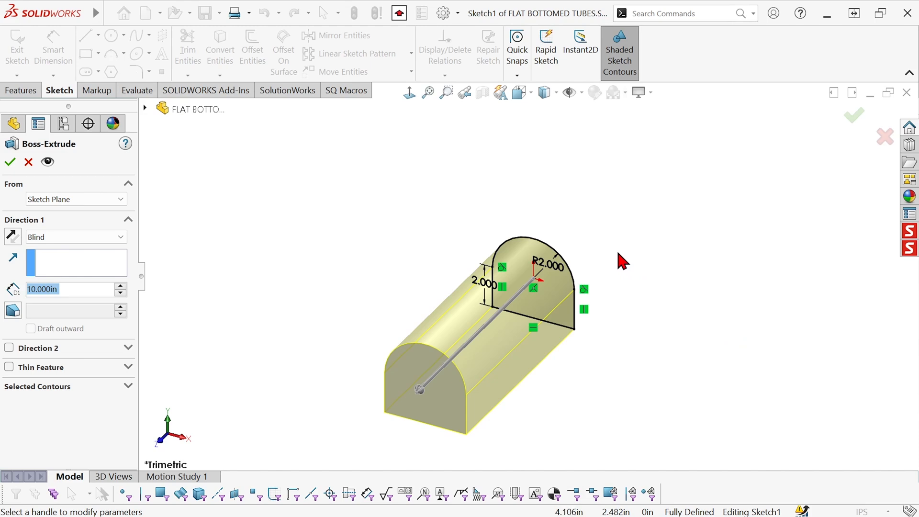
{"action": "right_click", "coordinate": [599, 235]}
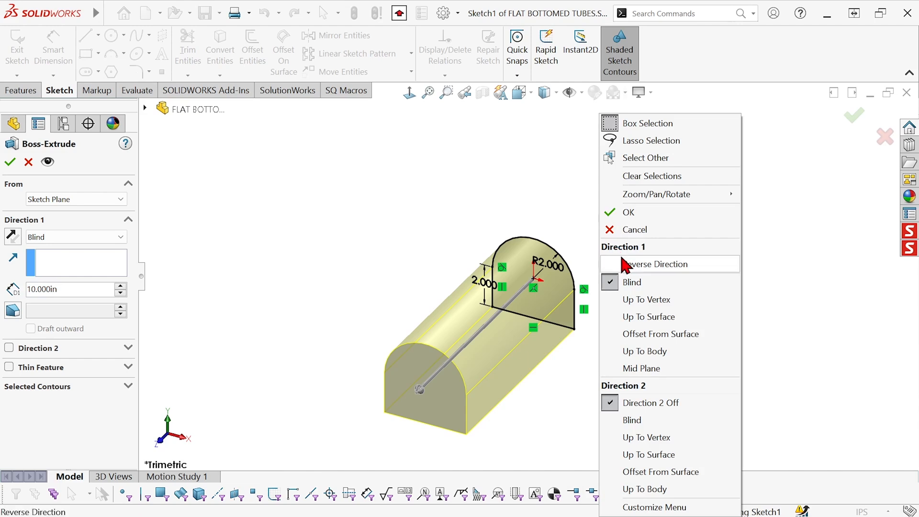
{"action": "left_click", "coordinate": [631, 371]}
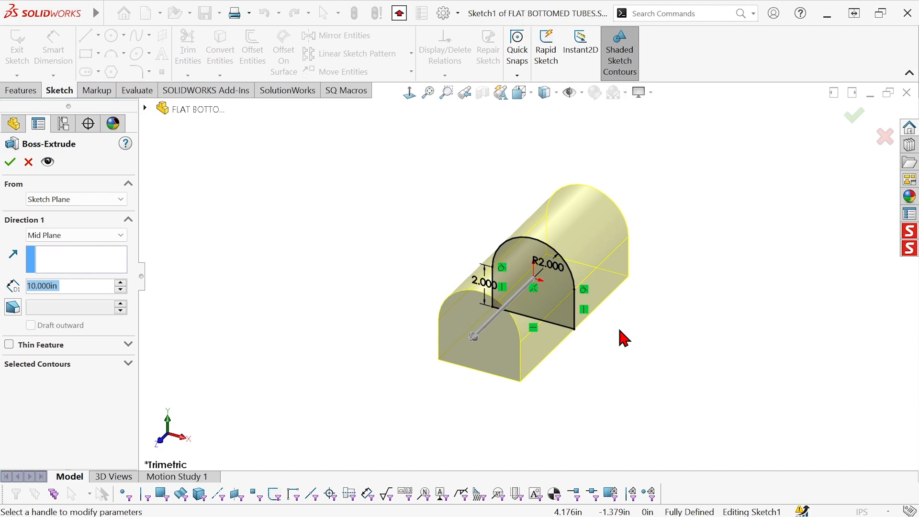
{"action": "type", "text": "15"}
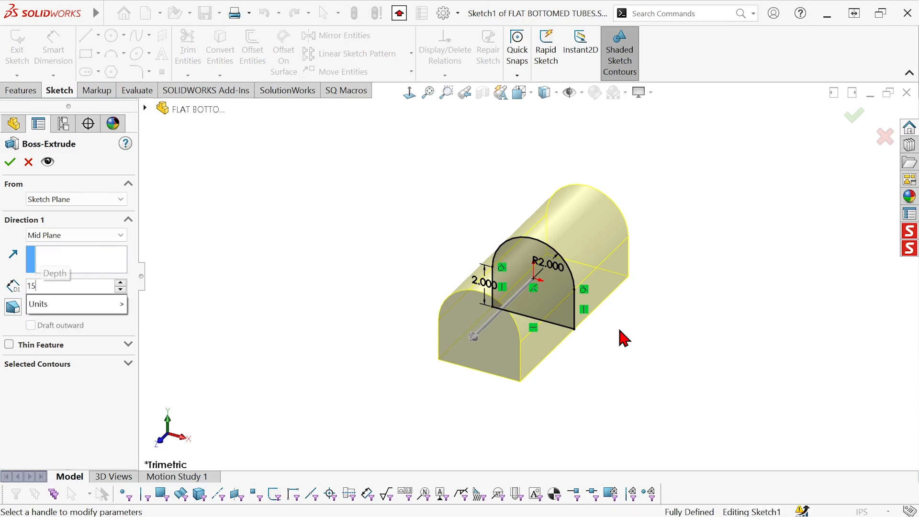
{"action": "key", "text": "Return"}
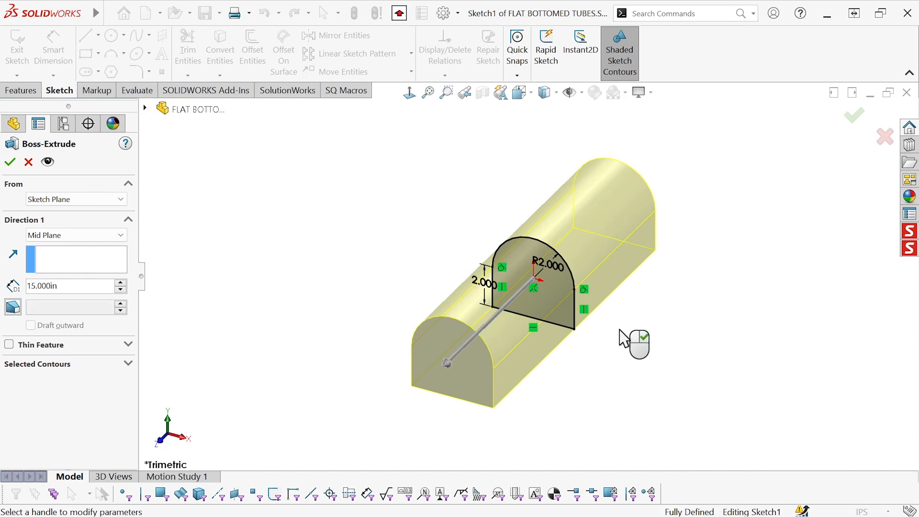
{"action": "right_click", "coordinate": [621, 338]}
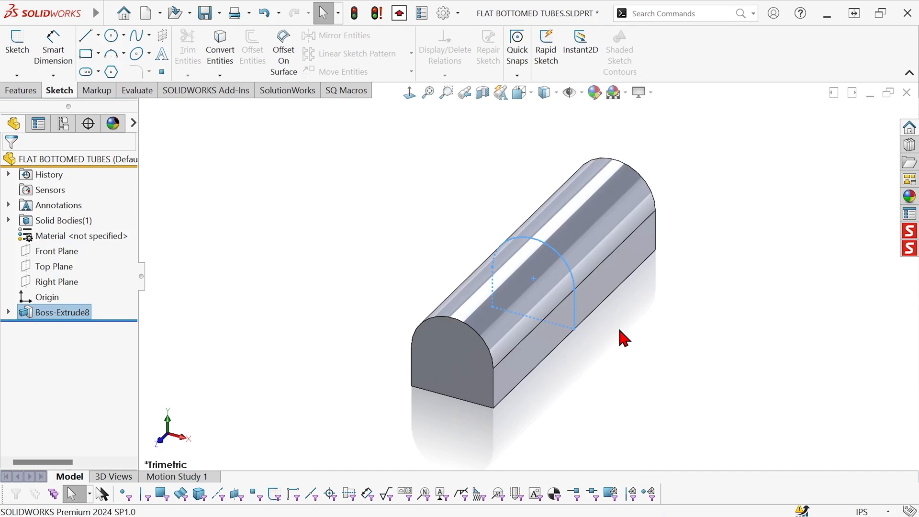
{"action": "left_click", "coordinate": [621, 339]}
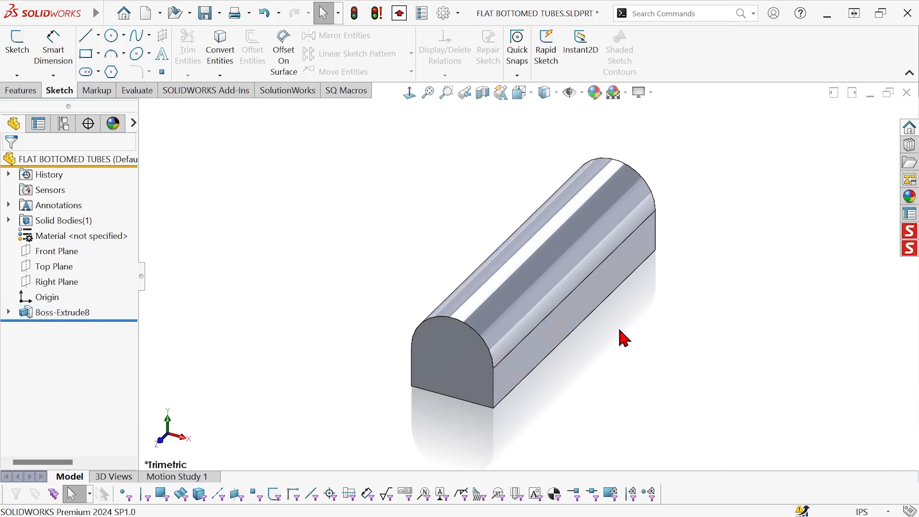
Step: Start a sketch on the tube's front arched end face and draw a circle about 2.74 in in diameter centred on the origin
{"action": "left_click", "coordinate": [454, 338]}
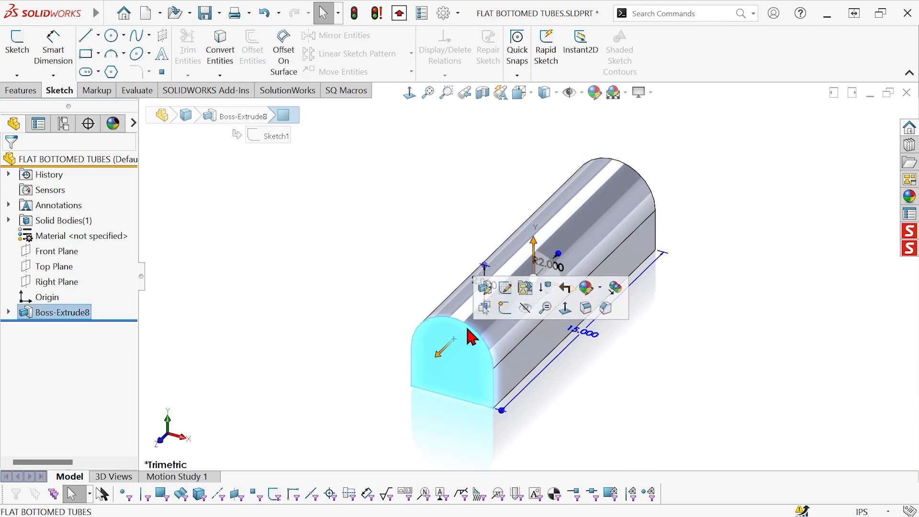
{"action": "left_click", "coordinate": [504, 310]}
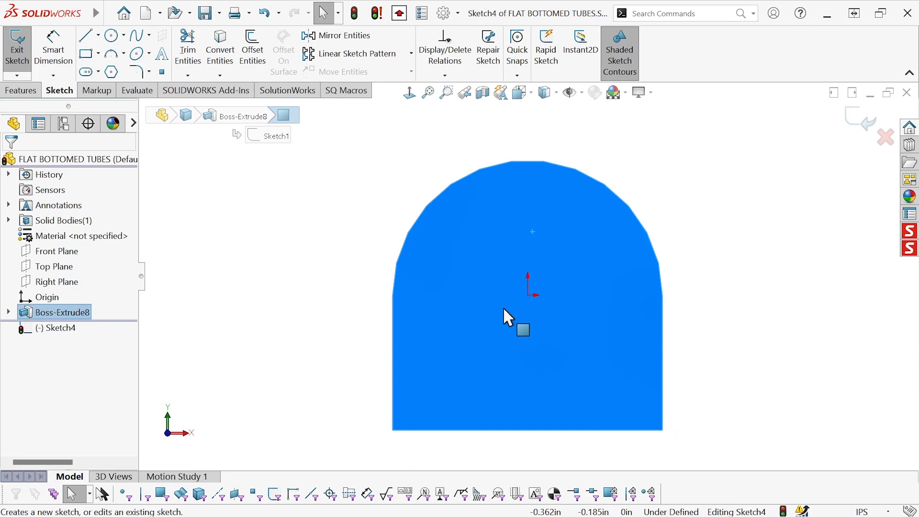
{"action": "key", "text": "s"}
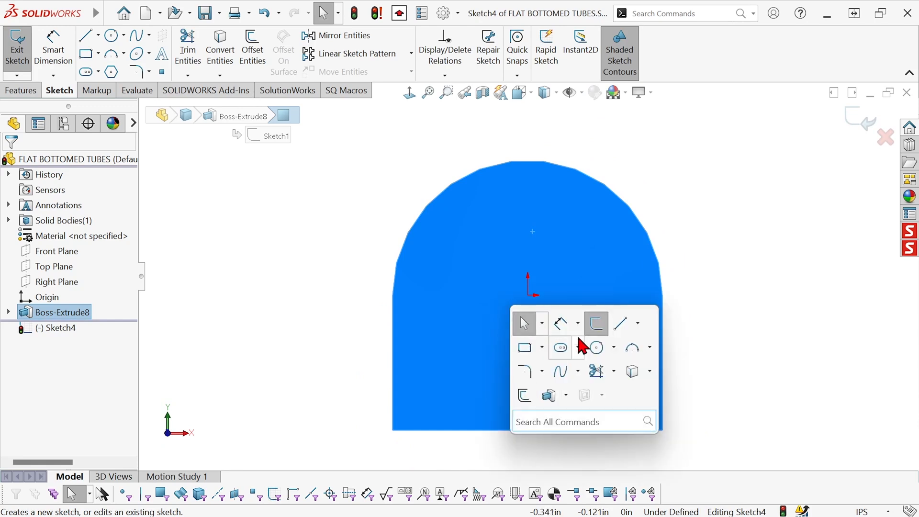
{"action": "left_click", "coordinate": [597, 351]}
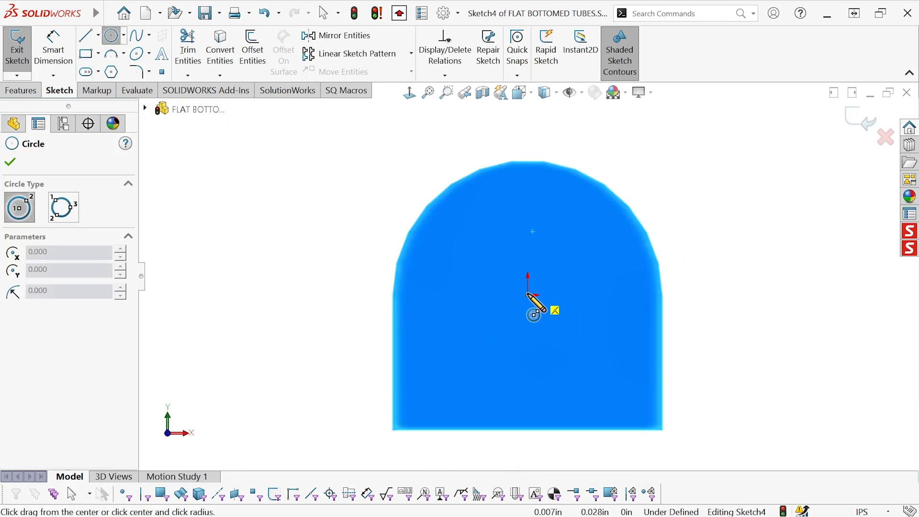
{"action": "left_click", "coordinate": [528, 295]}
{"action": "left_click", "coordinate": [571, 213]}
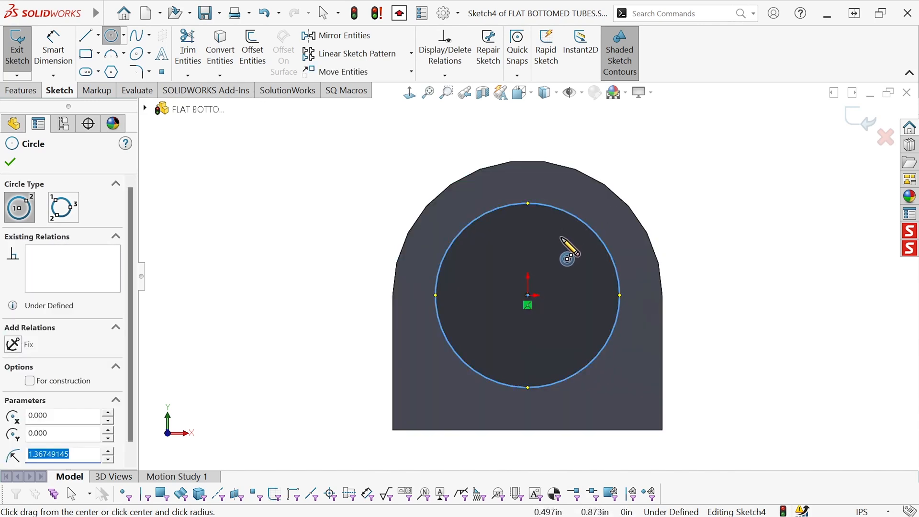
Step: Dimension the circle's diameter and set it to 3 in
{"action": "right_click", "coordinate": [562, 238]}
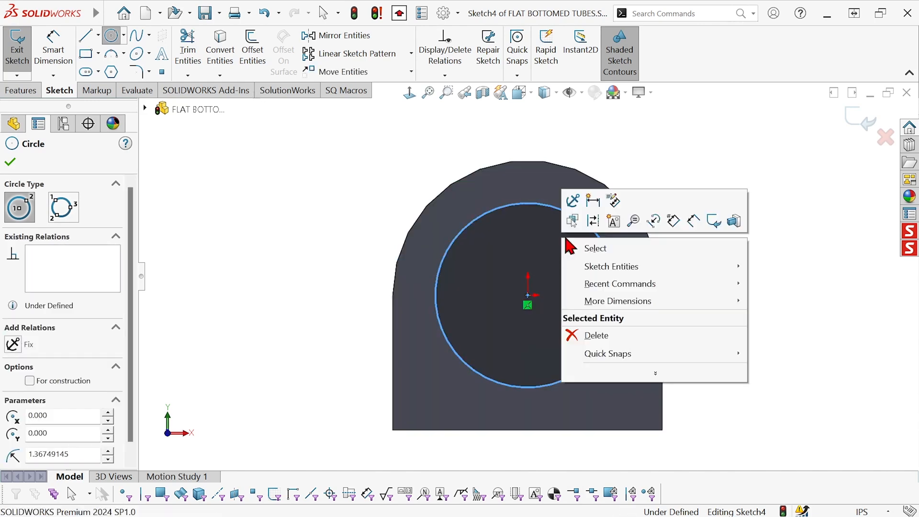
{"action": "left_click", "coordinate": [693, 221]}
{"action": "left_click", "coordinate": [604, 243]}
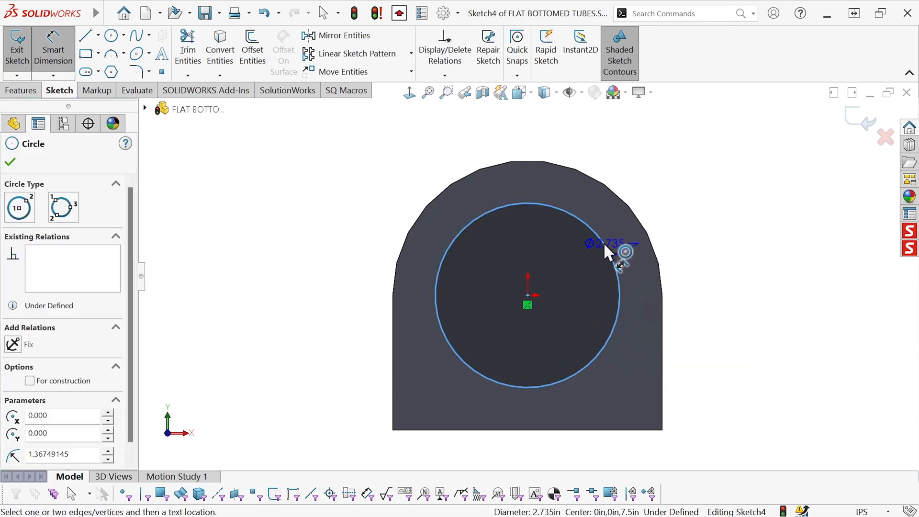
{"action": "left_click", "coordinate": [557, 260]}
{"action": "type", "text": "3"}
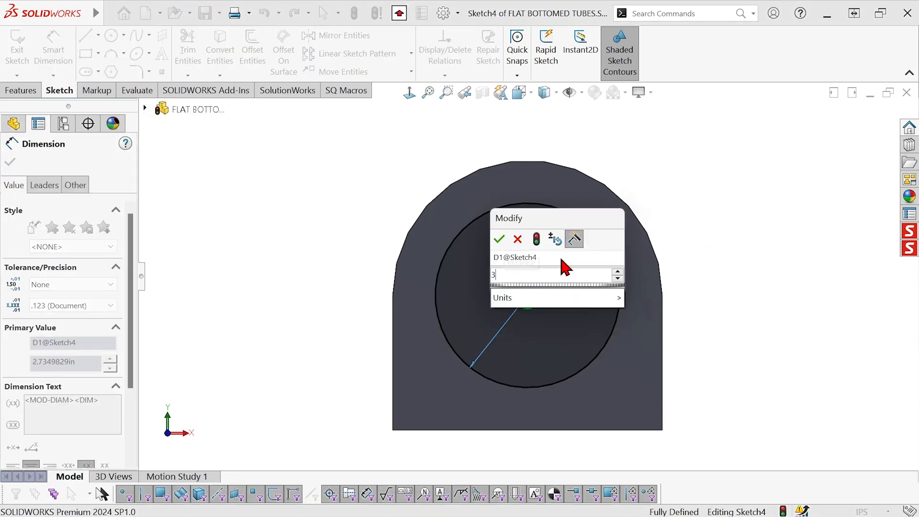
{"action": "key", "text": "Return"}
Step: Cut the 3 in circle through the whole body with a Through All end condition, using the shortcut bar's Extruded Cut command
{"action": "right_click", "coordinate": [564, 264]}
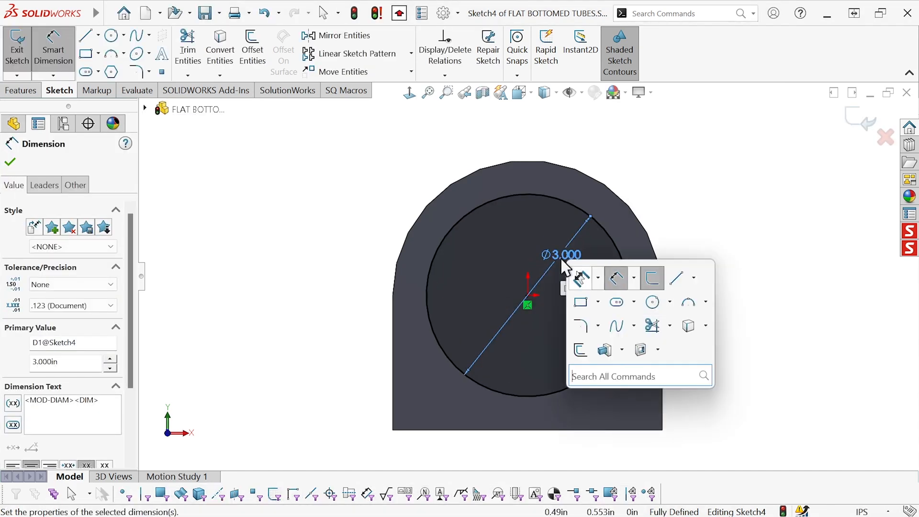
{"action": "left_click", "coordinate": [640, 350]}
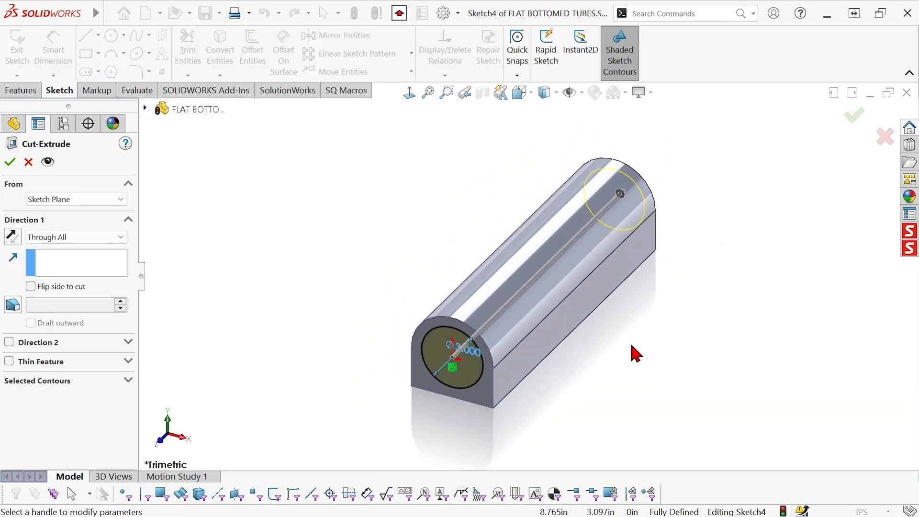
{"action": "right_click", "coordinate": [621, 328]}
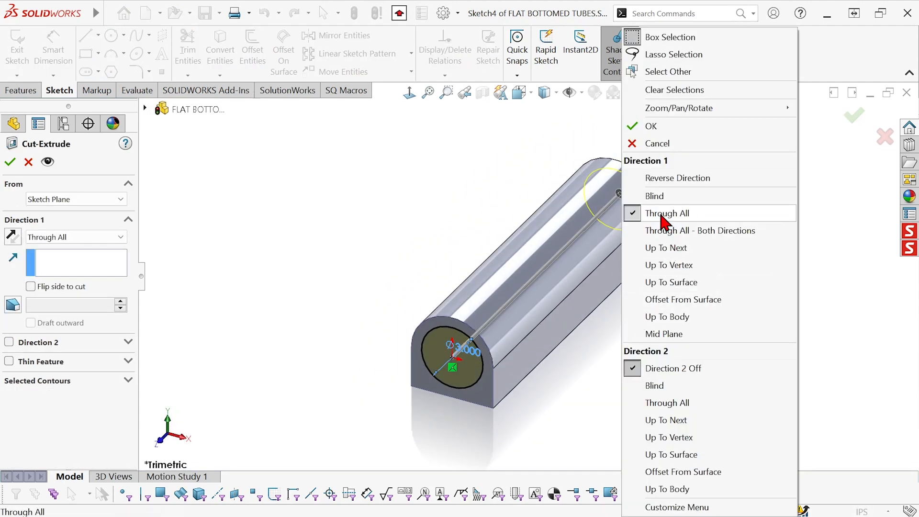
{"action": "left_click", "coordinate": [649, 127]}
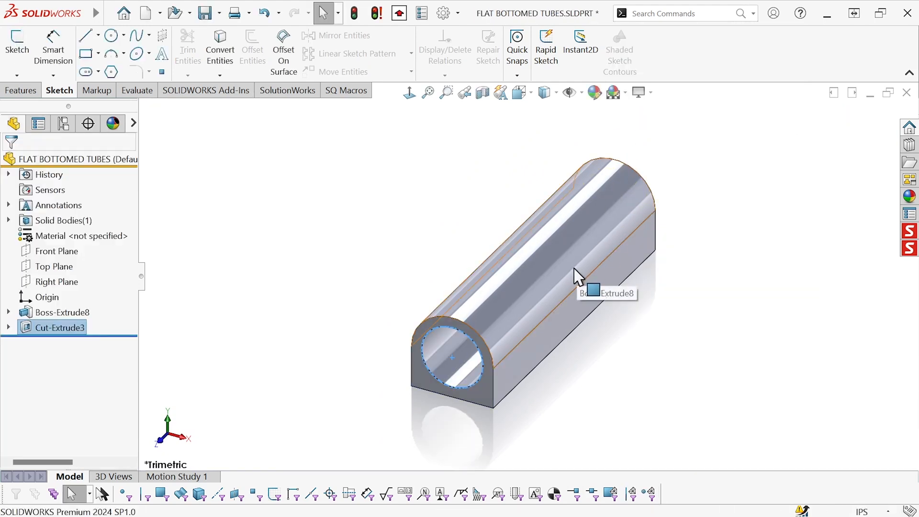
{"action": "middle_click_drag", "start_coordinate": [574, 268], "coordinate": [574, 268]}
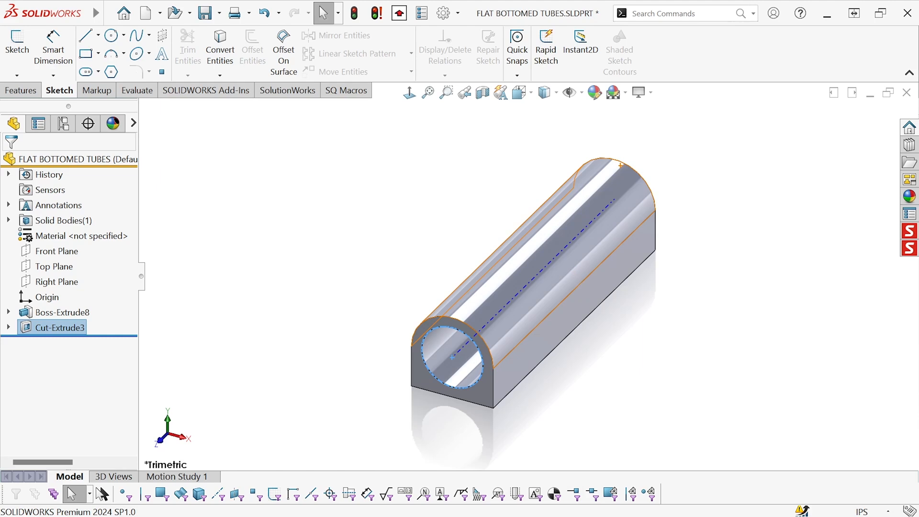